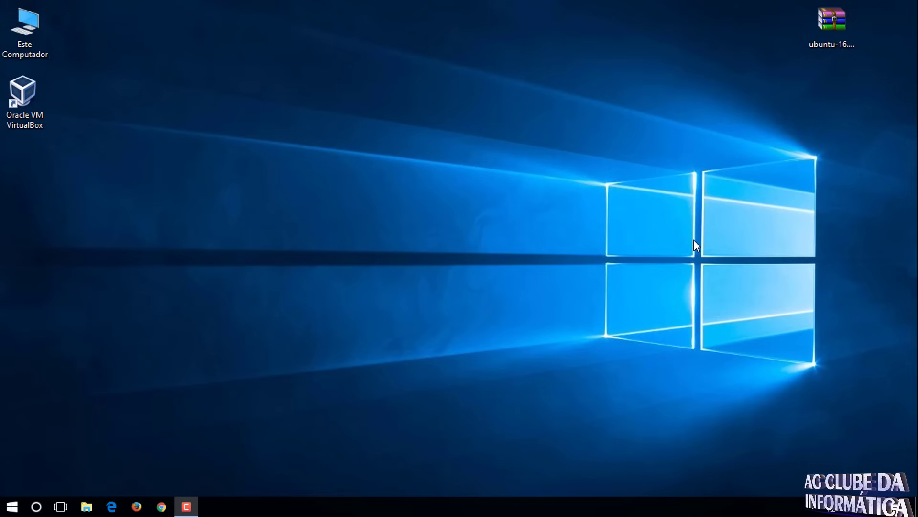
- Launch VirtualBox and start a new VM named 'Ubuntu', type Linux, version Ubuntu (64-bit)
{"action": "left_click", "coordinate": [22, 89]}
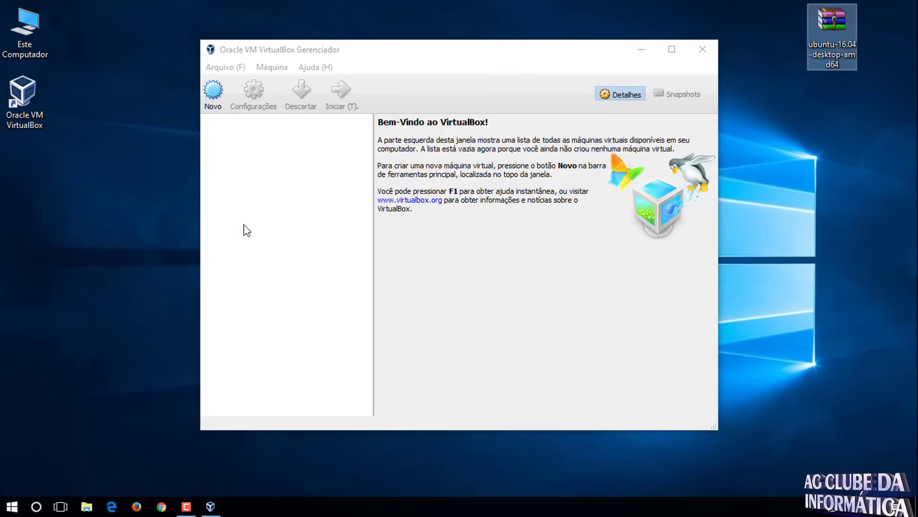
{"action": "left_click", "coordinate": [213, 93]}
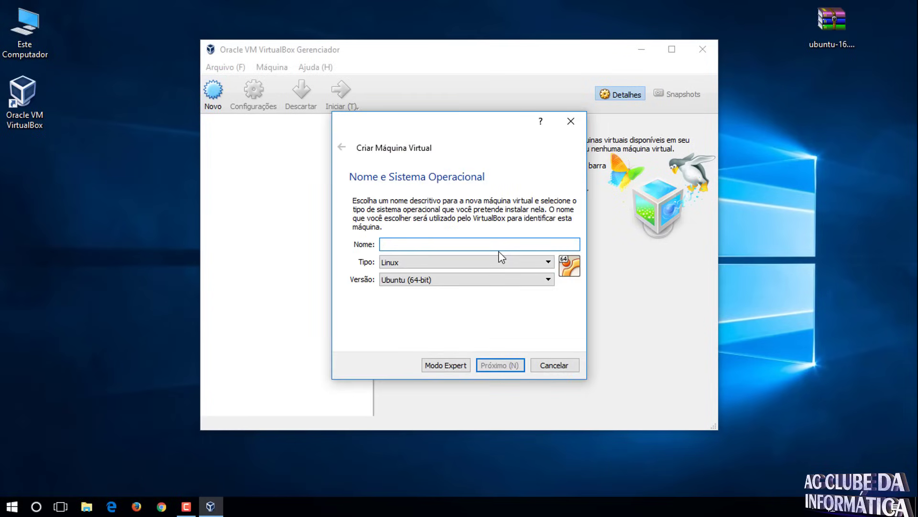
{"action": "type", "text": "Ubuntu"}
{"action": "left_click", "coordinate": [392, 262]}
{"action": "left_click", "coordinate": [399, 283]}
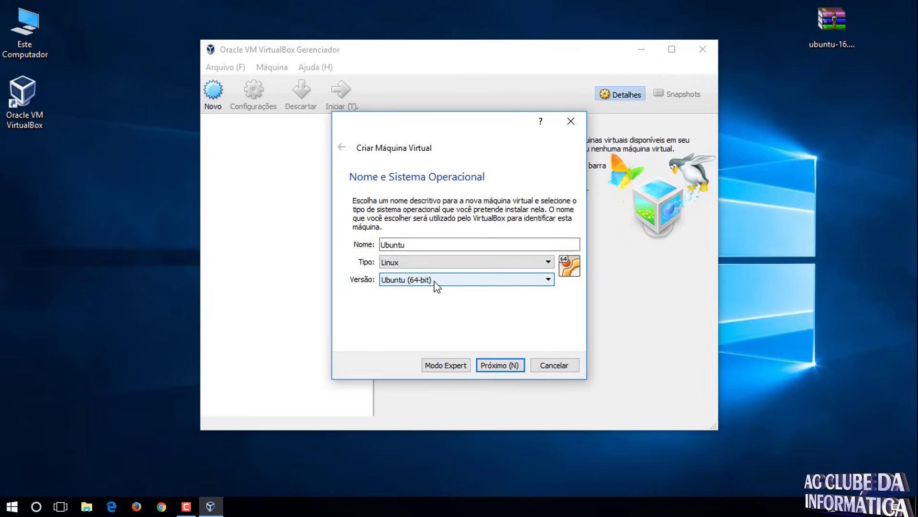
{"action": "left_click", "coordinate": [843, 21]}
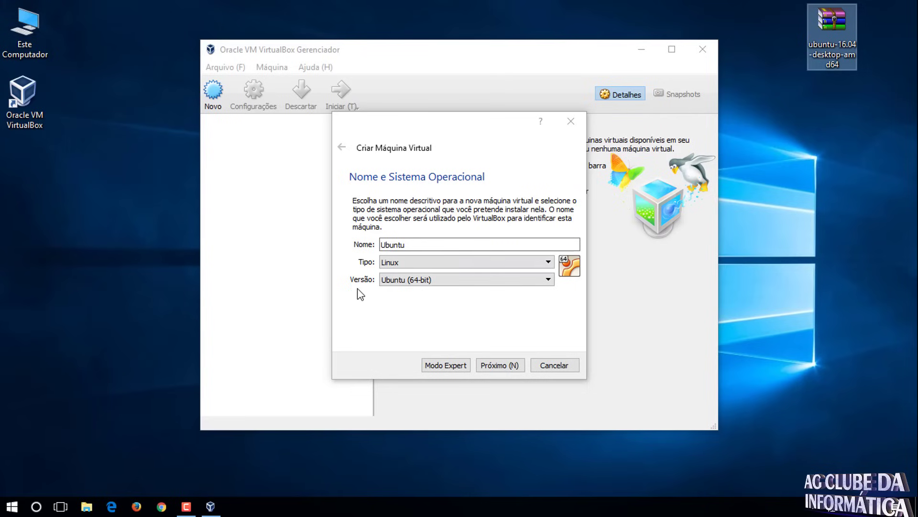
{"action": "left_click", "coordinate": [434, 281]}
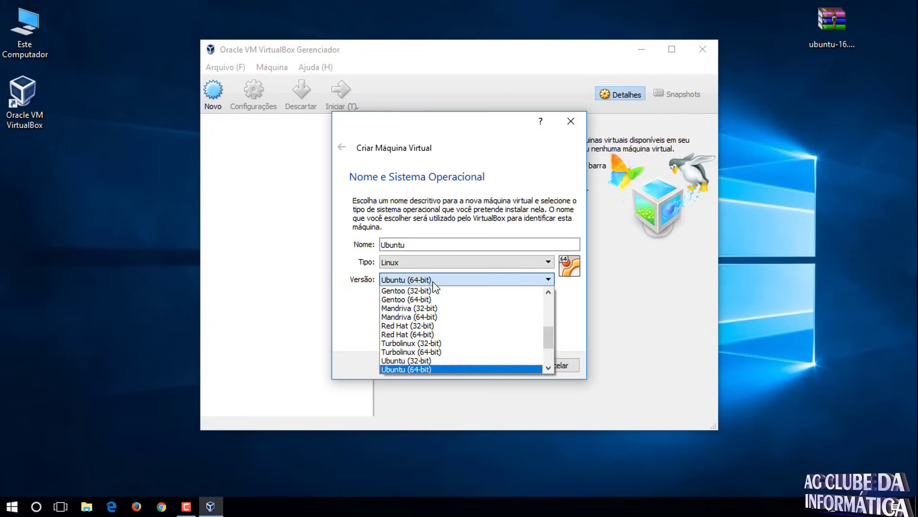
{"action": "left_click", "coordinate": [406, 371]}
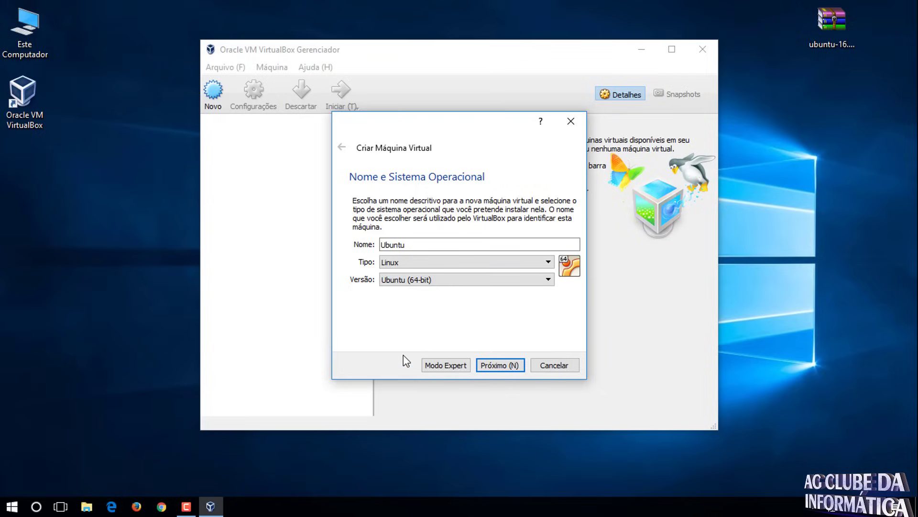
{"action": "left_click", "coordinate": [500, 366]}
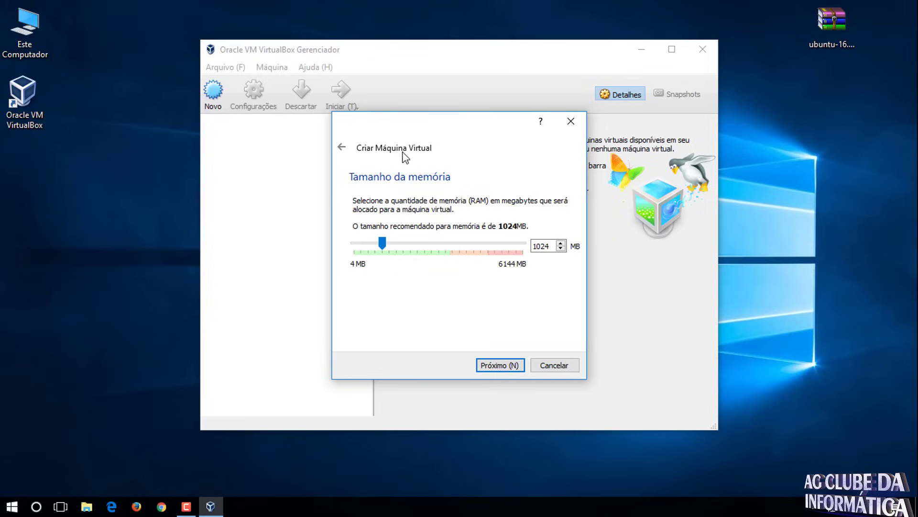
- Raise the VM memory to 2048 MB and choose to create a new virtual hard disk
{"action": "left_click_drag", "start_coordinate": [382, 245], "coordinate": [410, 245]}
{"action": "left_click", "coordinate": [495, 369]}
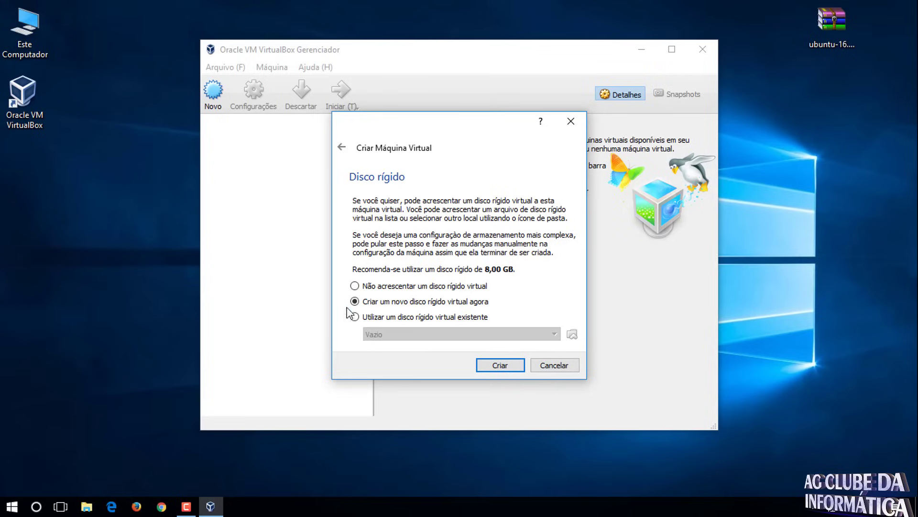
{"action": "left_click", "coordinate": [512, 365]}
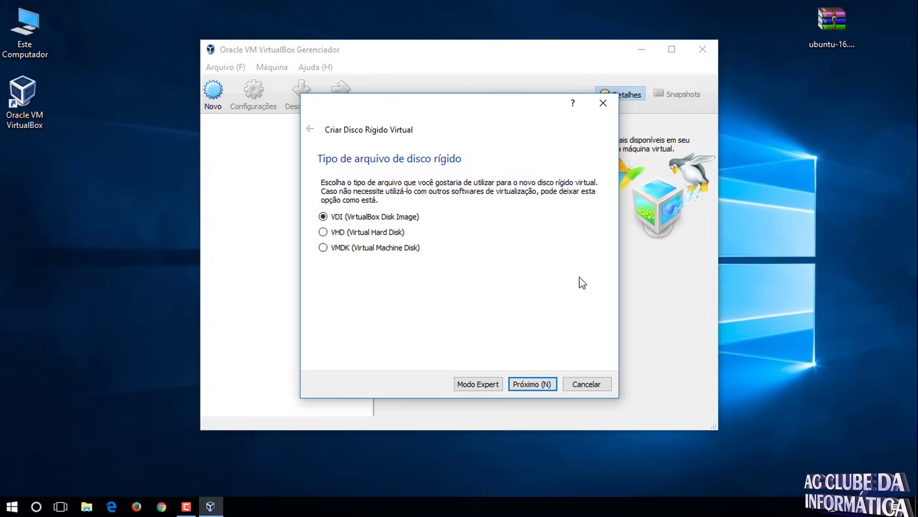
- Create a dynamically allocated 10,12 GB VDI disk, Ubuntu.vdi, to finish the VM
{"action": "key", "text": "Return"}
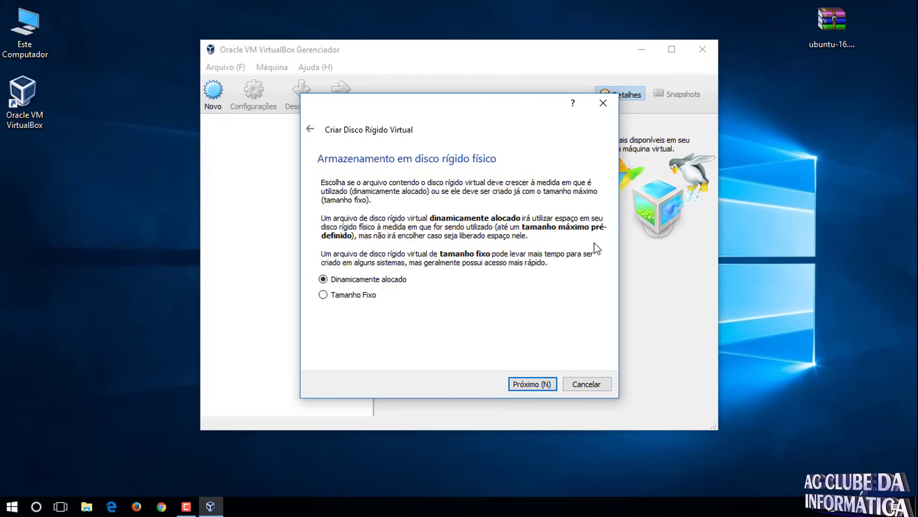
{"action": "left_click", "coordinate": [539, 385]}
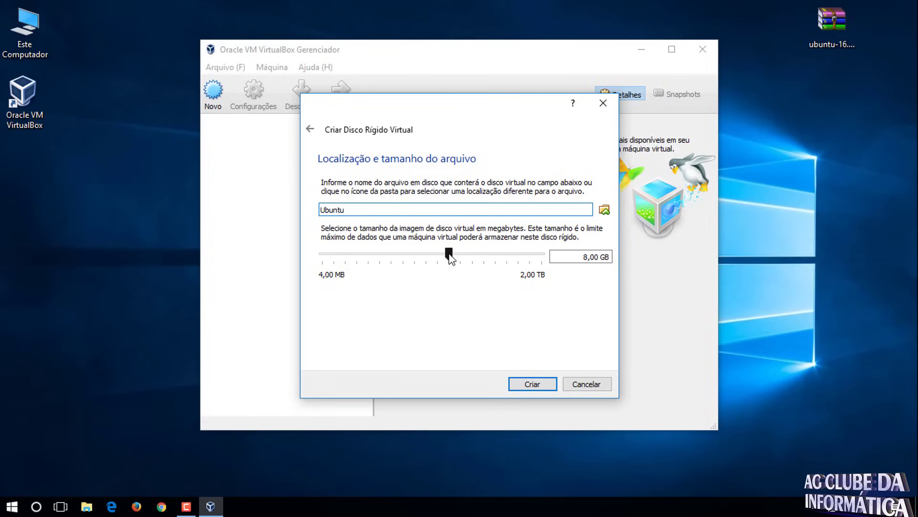
{"action": "mouse_move", "coordinate": [449, 254]}
{"action": "left_mouse_down"}
{"action": "mouse_move", "coordinate": [486, 255]}
{"action": "mouse_move", "coordinate": [450, 259]}
{"action": "left_mouse_up"}
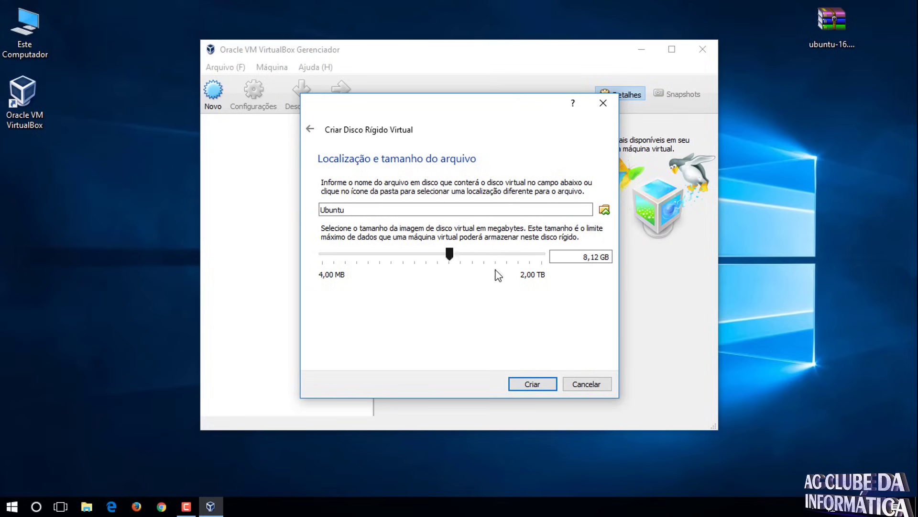
{"action": "left_click_drag", "start_coordinate": [584, 255], "coordinate": [592, 254]}
{"action": "key", "text": "BackSpace"}
{"action": "type", "text": "10"}
{"action": "left_click", "coordinate": [534, 384]}
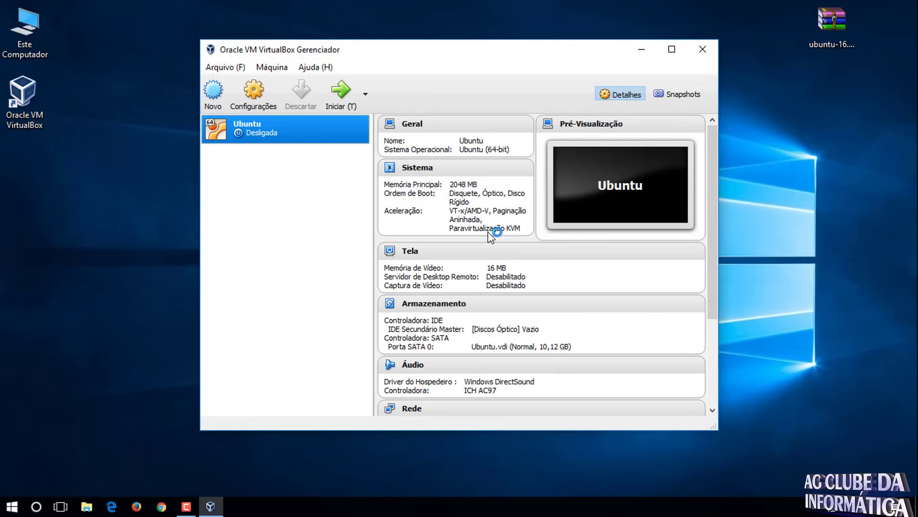
- Set the Ubuntu VM's video memory to the maximum 128 MB in its Display settings
{"action": "left_click", "coordinate": [256, 87]}
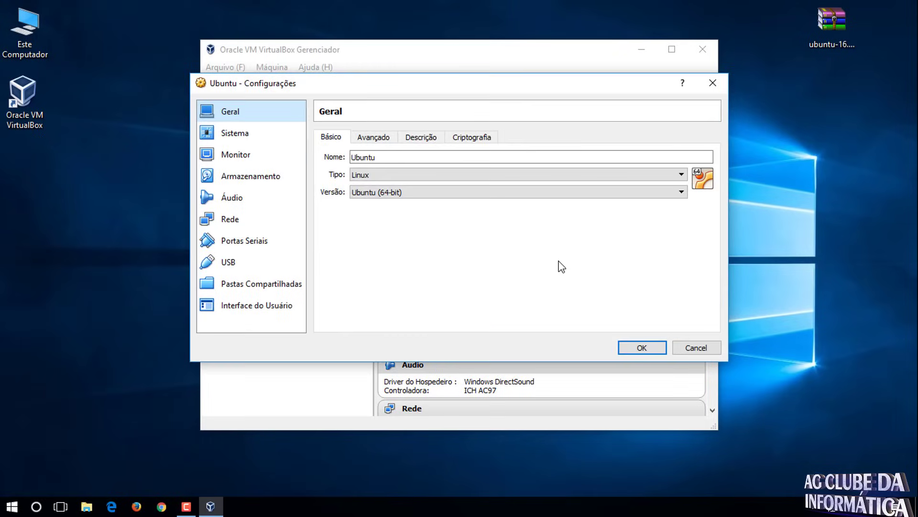
{"action": "left_click", "coordinate": [234, 133]}
{"action": "left_click", "coordinate": [238, 158]}
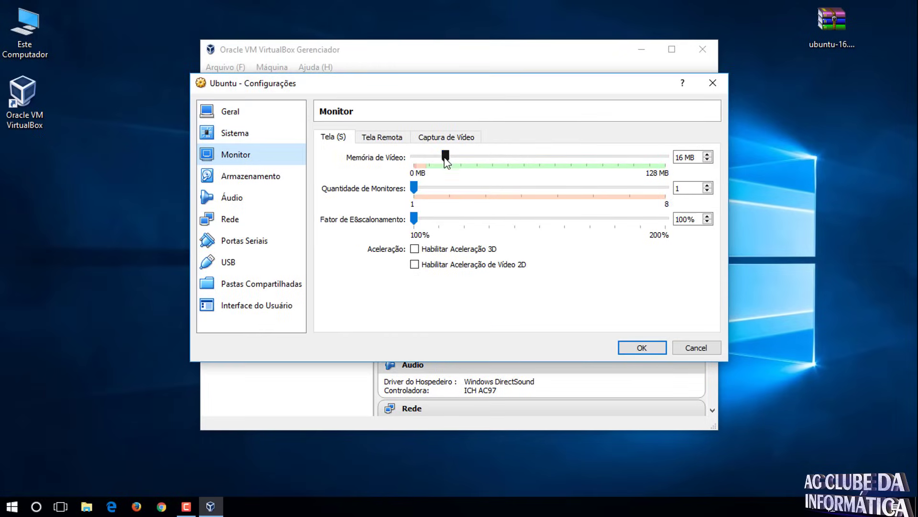
{"action": "left_click_drag", "start_coordinate": [446, 158], "coordinate": [669, 162]}
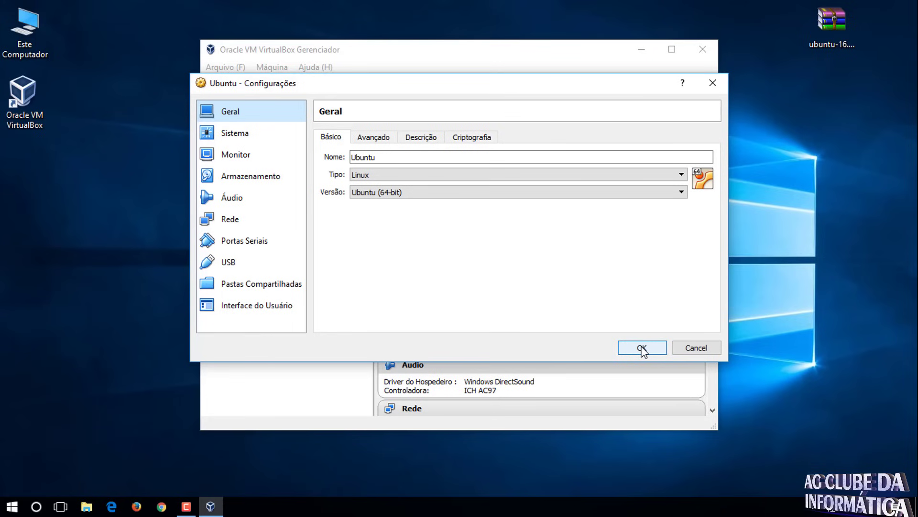
{"action": "left_click", "coordinate": [642, 348]}
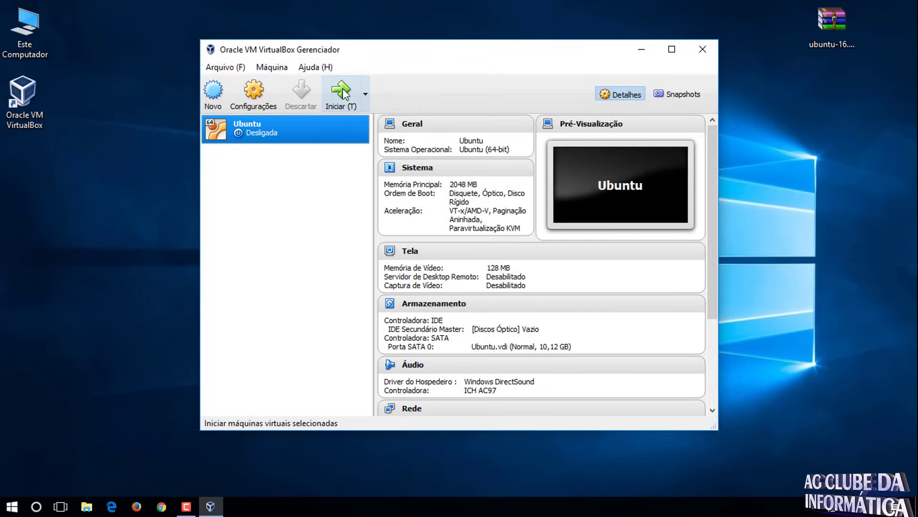
- Start the VM booting from the ubuntu-16.04-desktop-amd64.iso disc image
{"action": "left_click", "coordinate": [343, 91]}
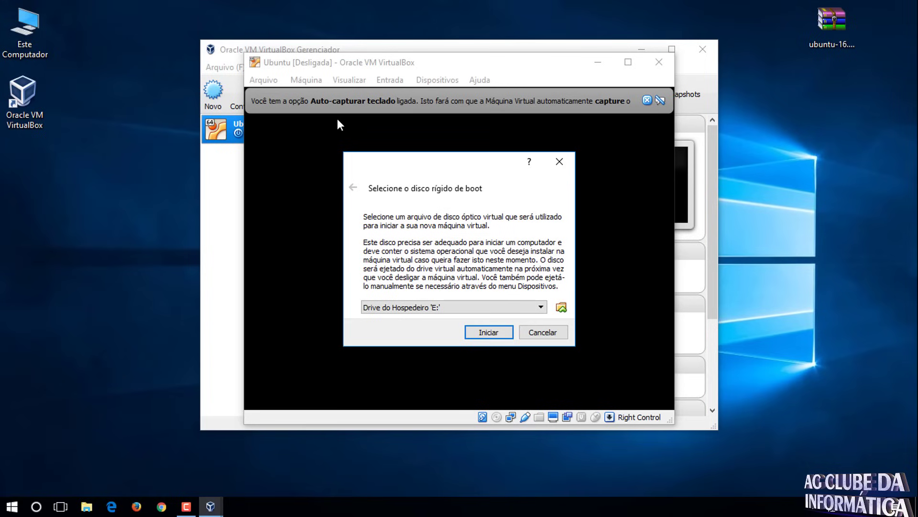
{"action": "left_click", "coordinate": [560, 308]}
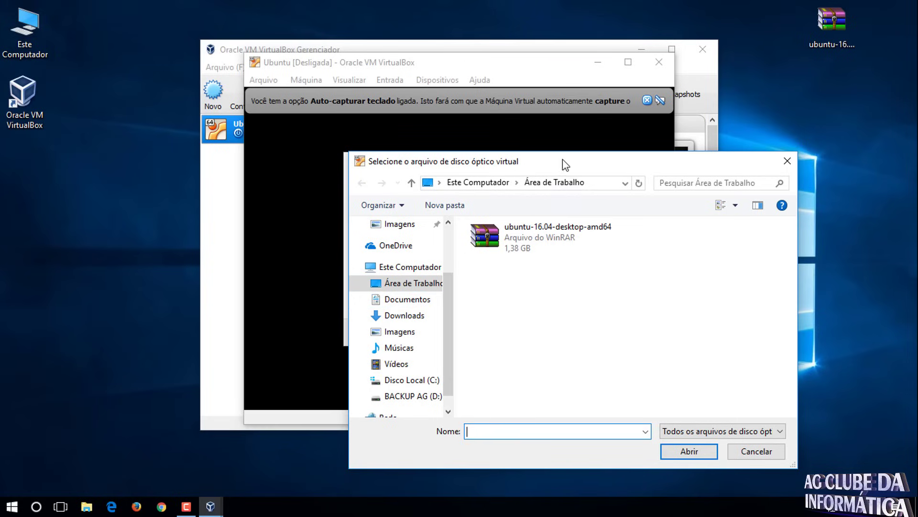
{"action": "left_click_drag", "start_coordinate": [565, 164], "coordinate": [502, 130]}
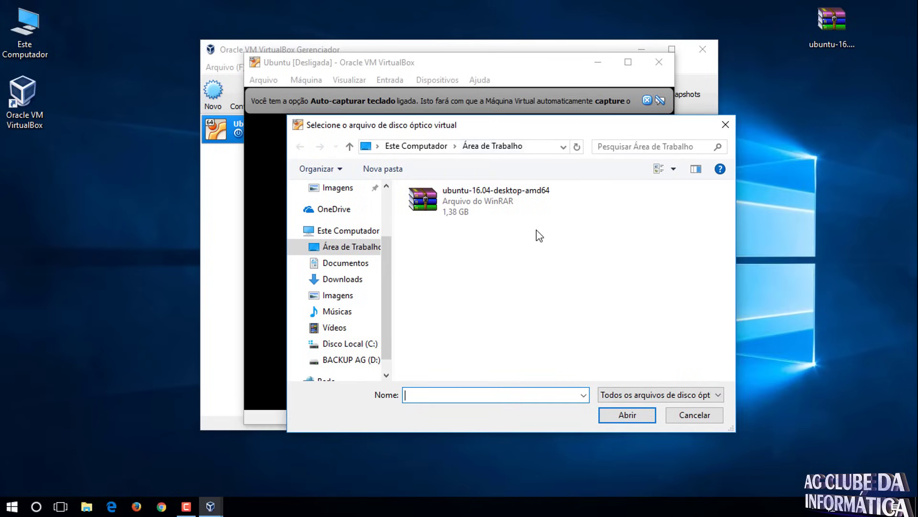
{"action": "left_click", "coordinate": [455, 199]}
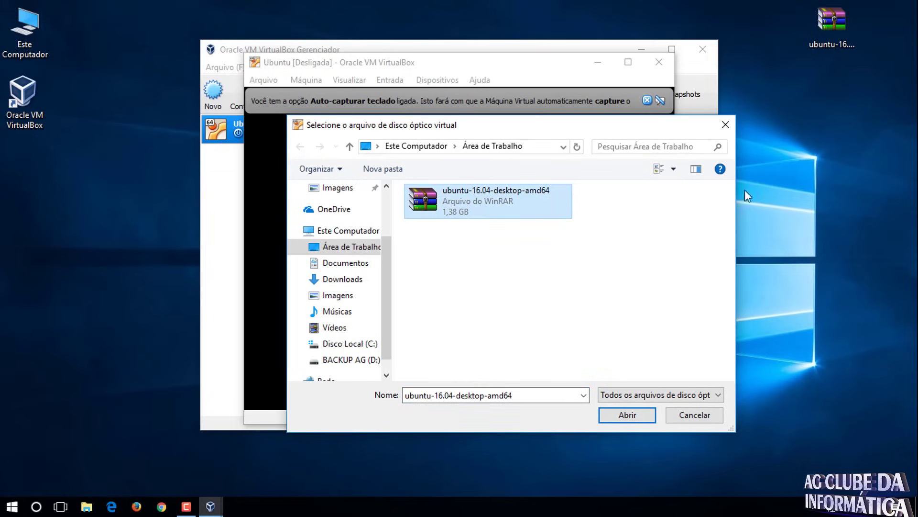
{"action": "left_click", "coordinate": [624, 415]}
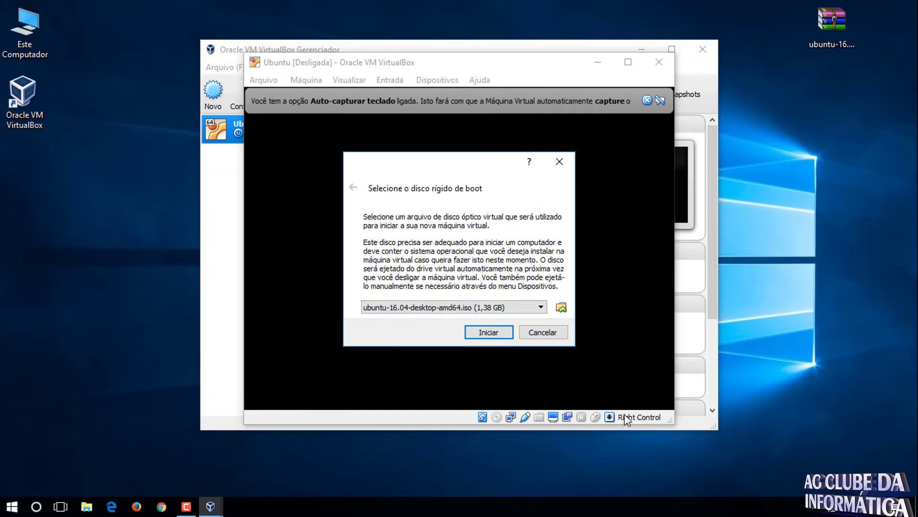
{"action": "left_click", "coordinate": [482, 335]}
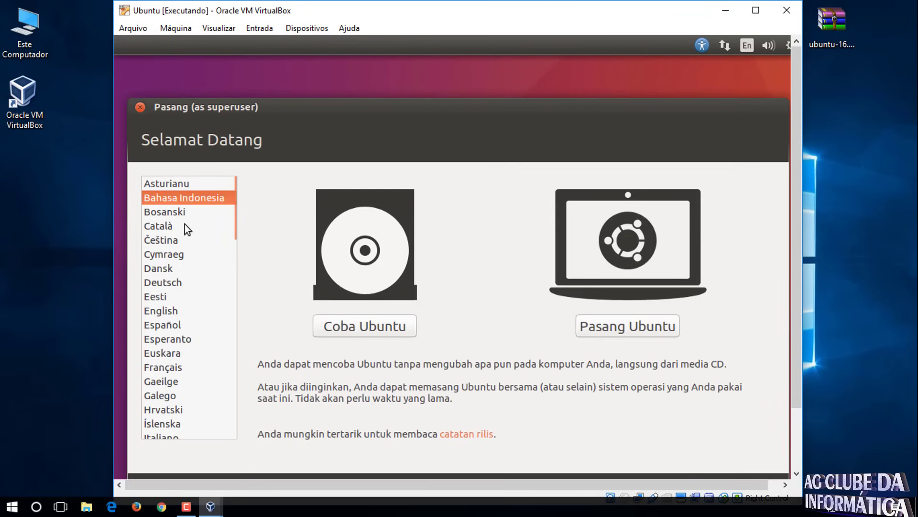
- Pick Português do Brasil from the installer's language list
{"action": "scroll", "coordinate": [191, 199], "scroll_direction": "down", "scroll_amount": 5}
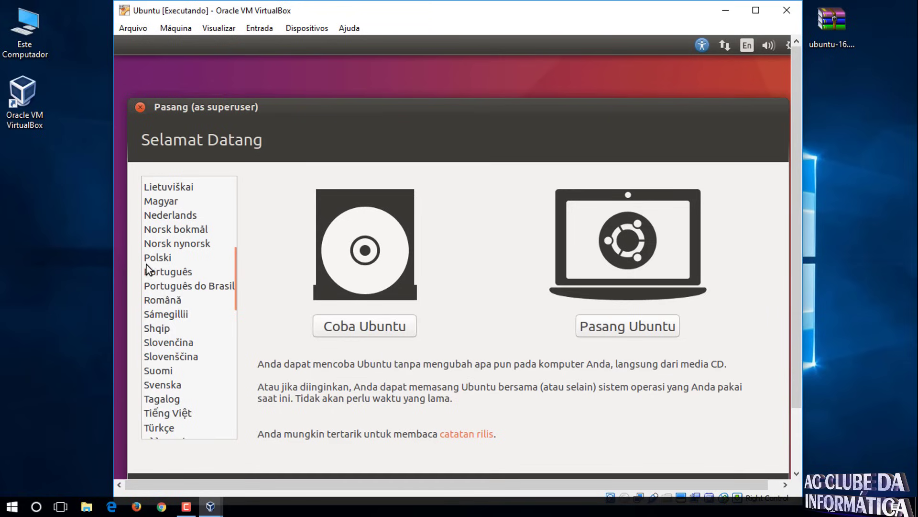
{"action": "left_click", "coordinate": [182, 289]}
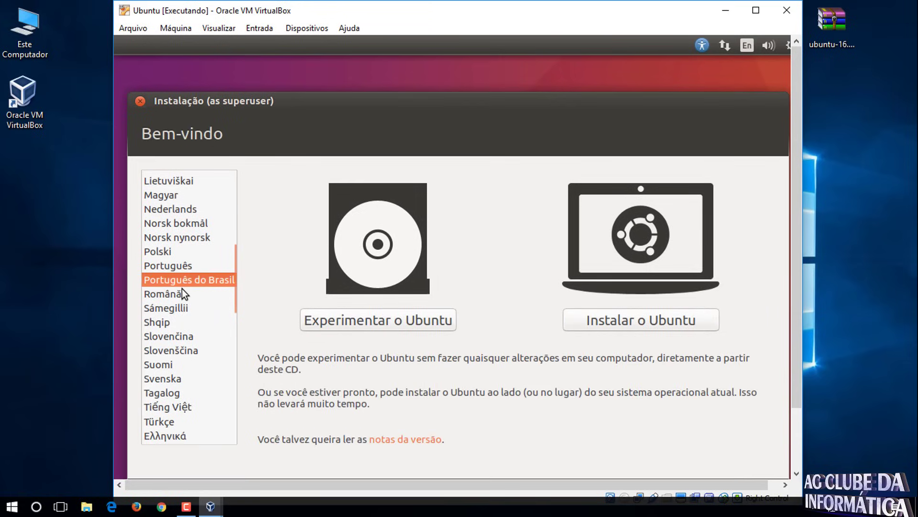
- Begin the install with third-party software enabled and update downloads disabled
{"action": "left_click", "coordinate": [632, 321]}
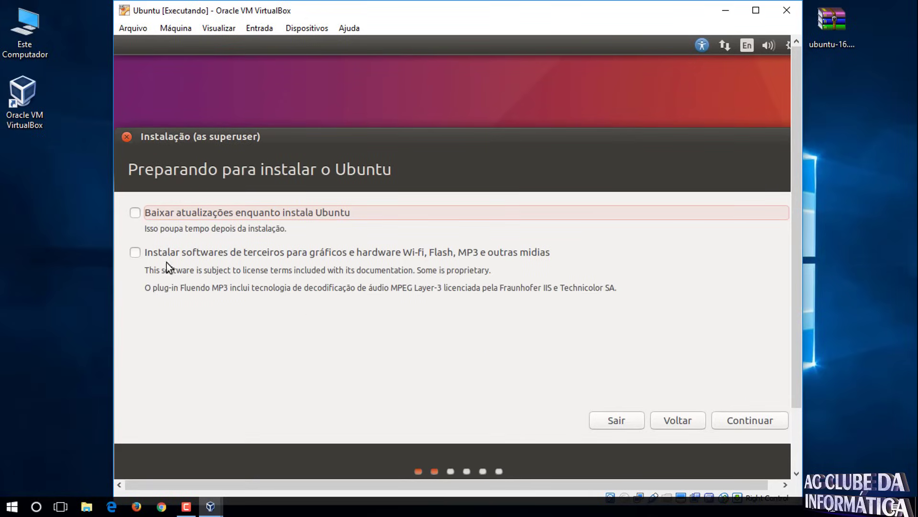
{"action": "left_click", "coordinate": [134, 252]}
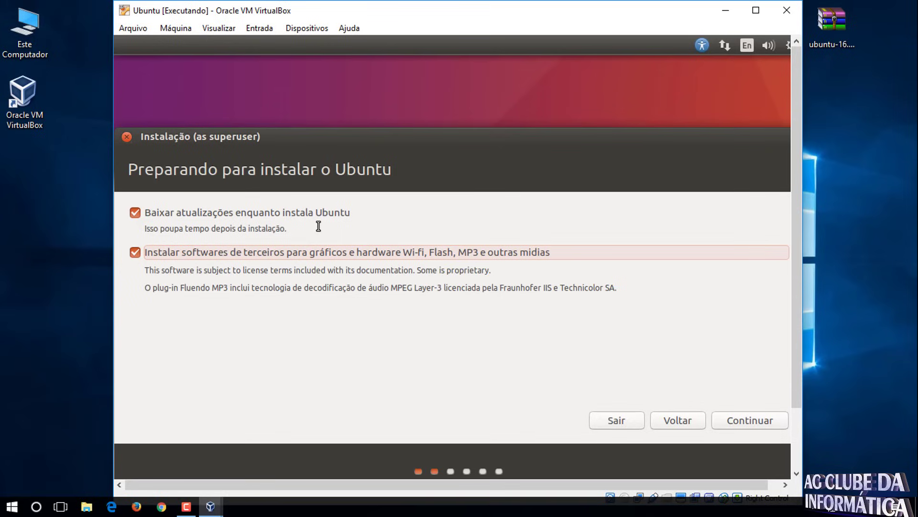
{"action": "left_click", "coordinate": [135, 214]}
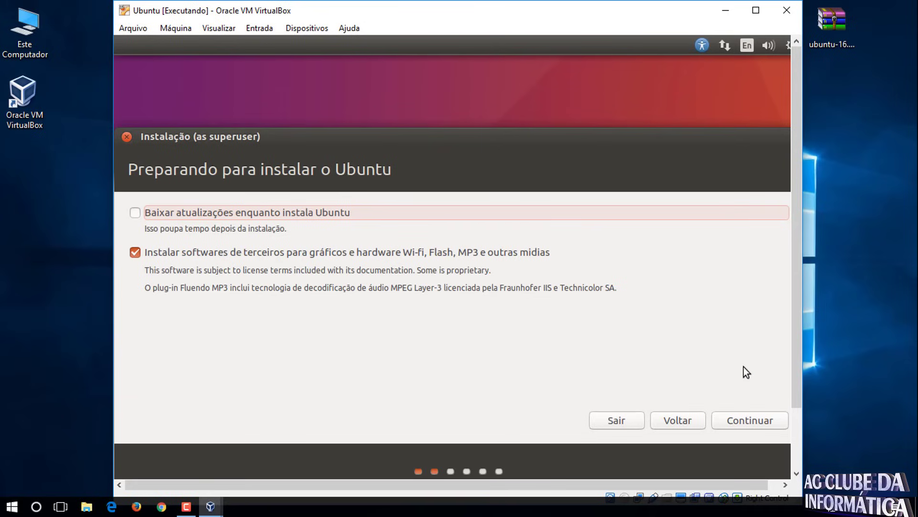
{"action": "left_click", "coordinate": [737, 421]}
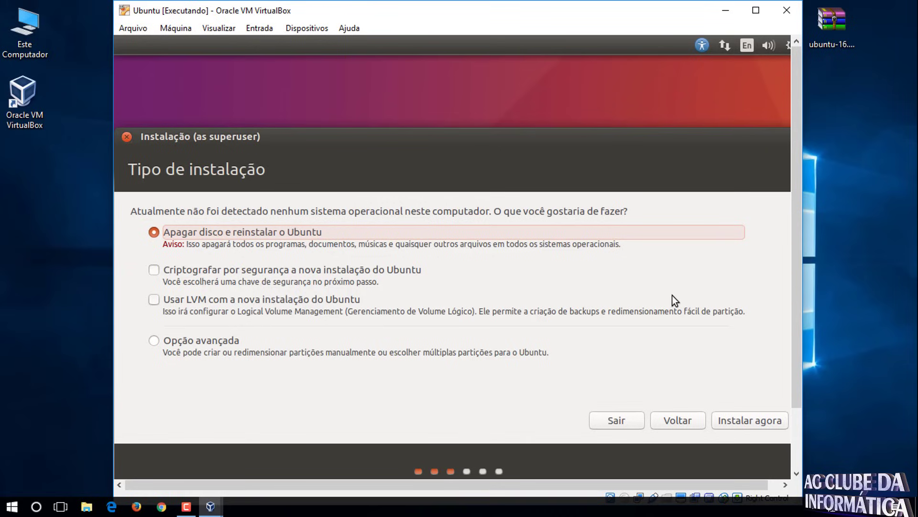
- Choose 'Opção avançada' as the installation type for manual partitioning
{"action": "left_click", "coordinate": [154, 341]}
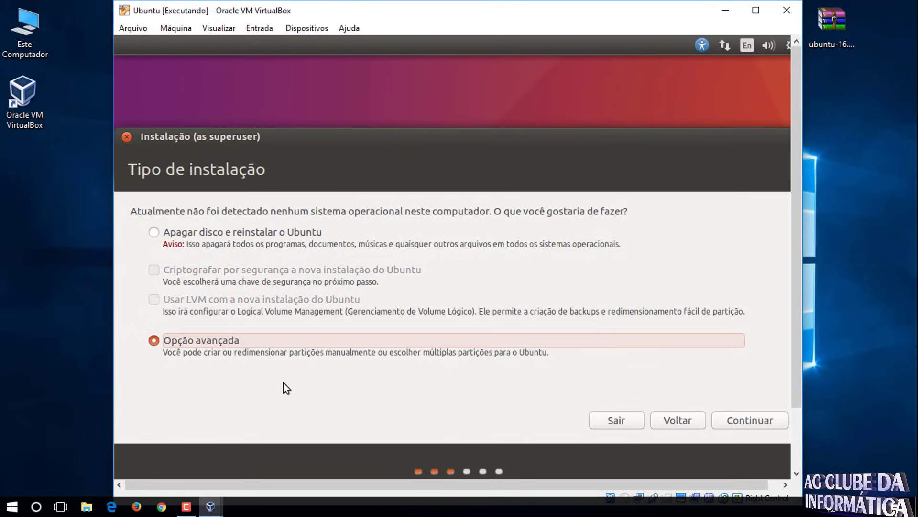
{"action": "left_click", "coordinate": [750, 421]}
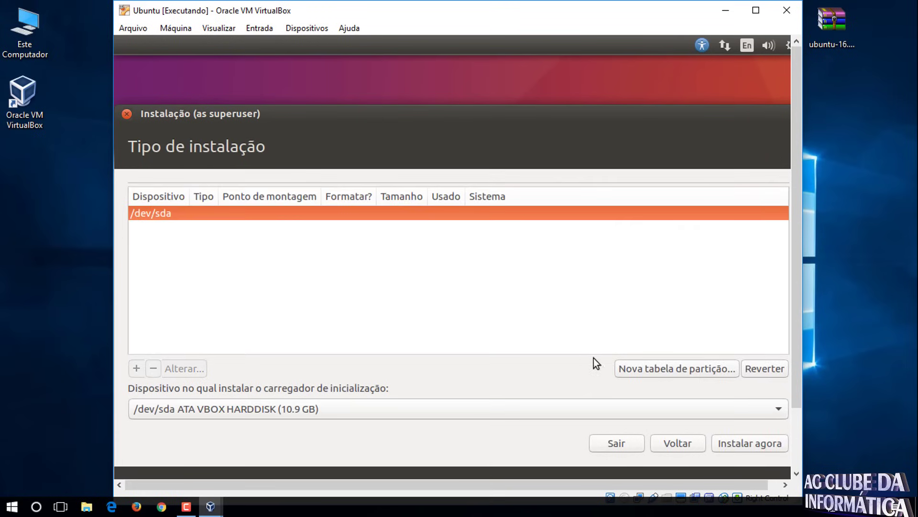
- Create a new partition table on /dev/sda and add a 1024 MB swap partition
{"action": "left_click", "coordinate": [647, 369]}
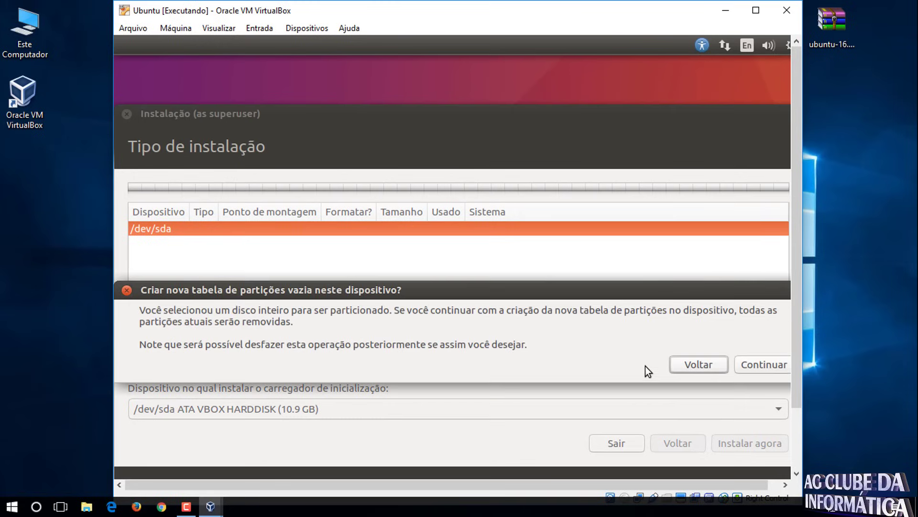
{"action": "left_click", "coordinate": [763, 365]}
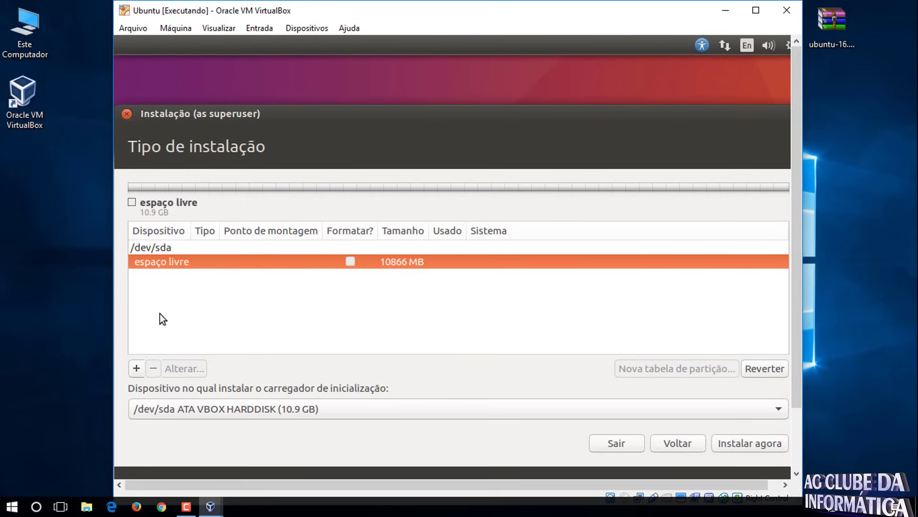
{"action": "left_click", "coordinate": [136, 372]}
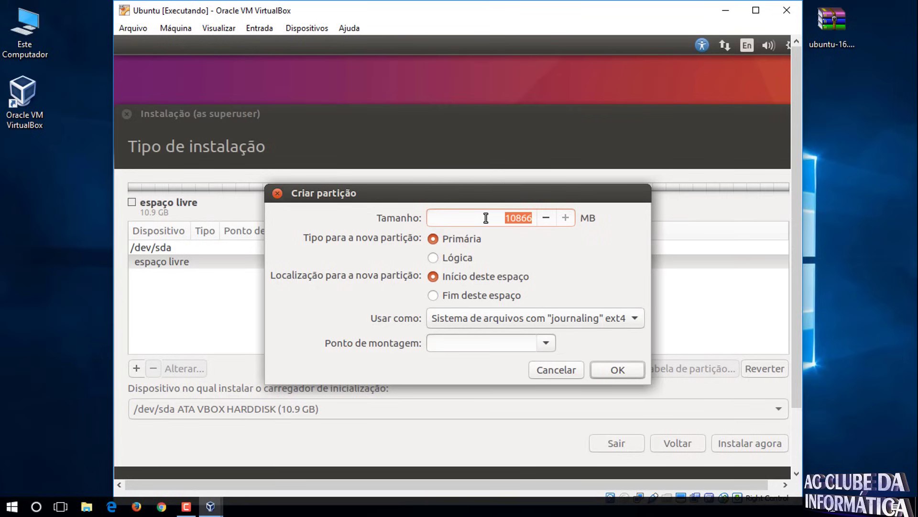
{"action": "type", "text": "1024"}
{"action": "left_click", "coordinate": [530, 323]}
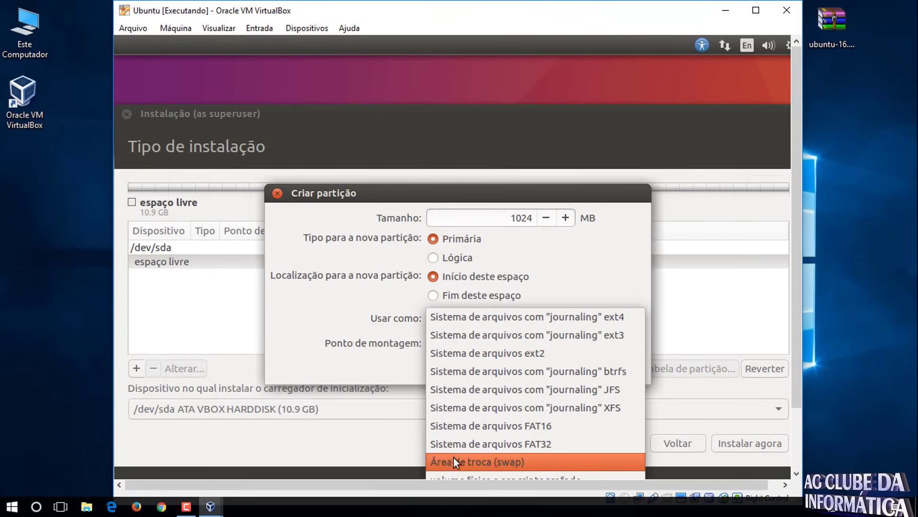
{"action": "left_click", "coordinate": [515, 463]}
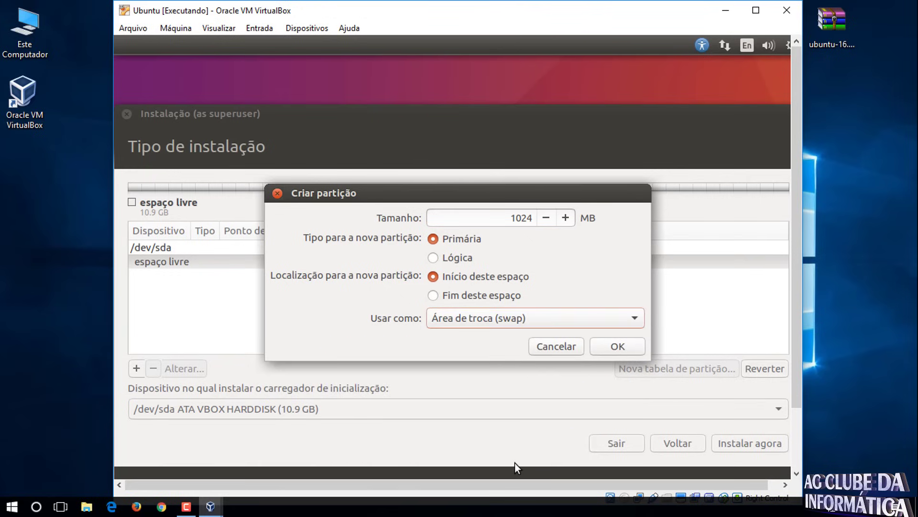
{"action": "left_click", "coordinate": [618, 348]}
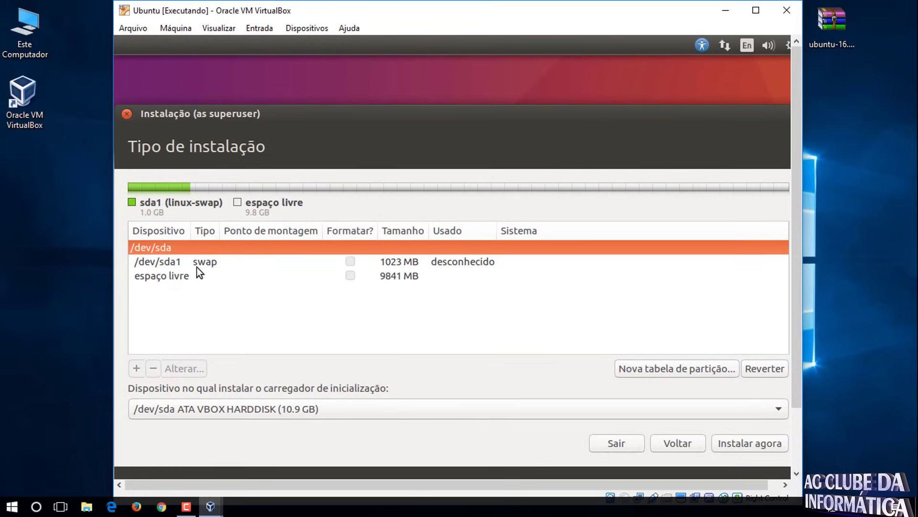
- Add a primary ext4 partition mounted at / in the remaining free space
{"action": "left_click", "coordinate": [184, 262]}
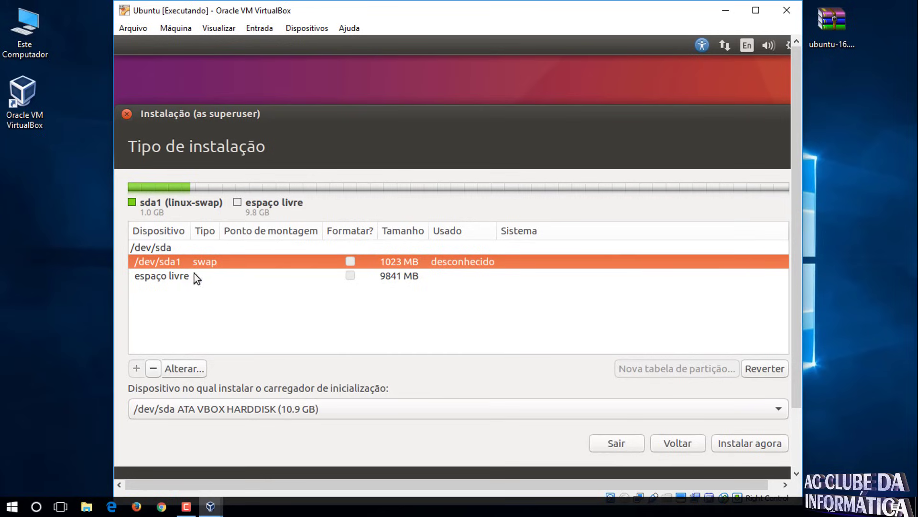
{"action": "left_click", "coordinate": [151, 279]}
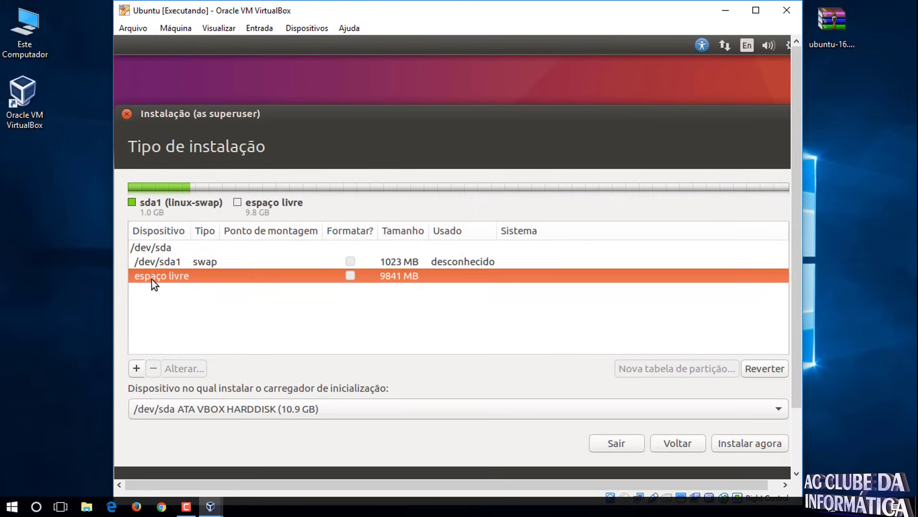
{"action": "left_click", "coordinate": [136, 369]}
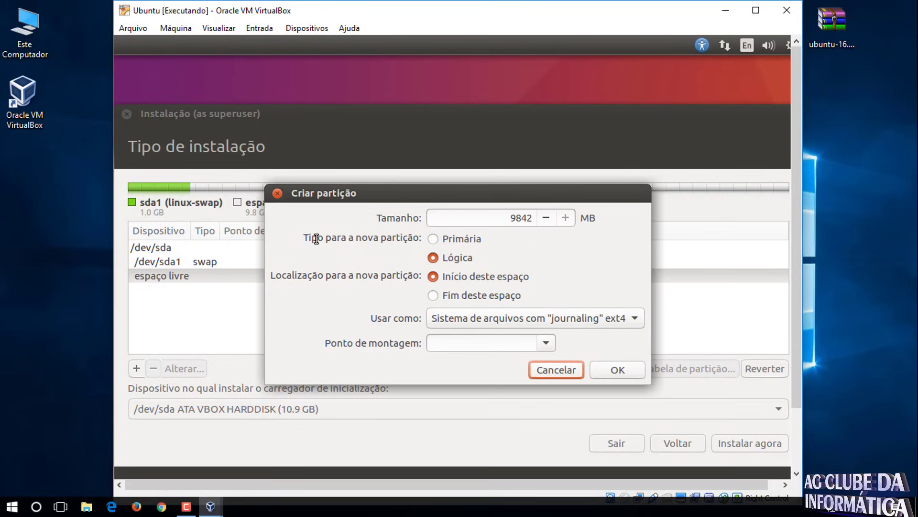
{"action": "left_click", "coordinate": [433, 239]}
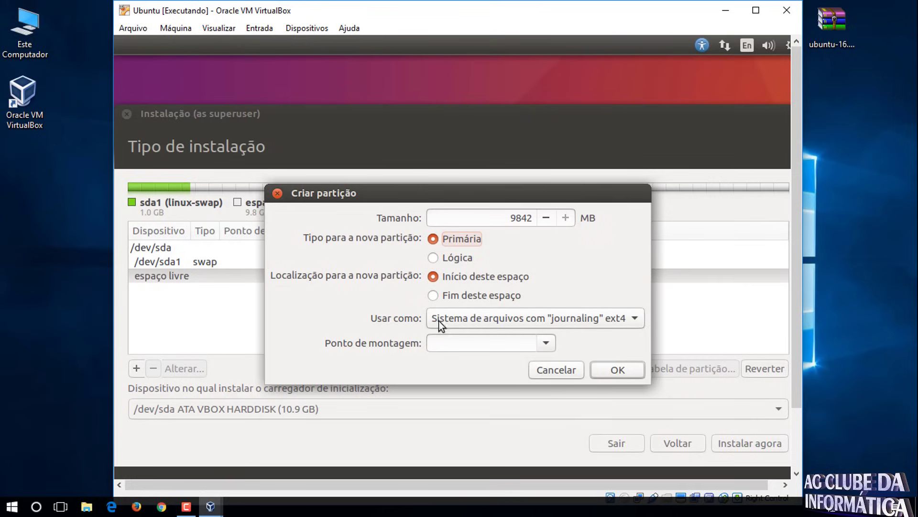
{"action": "left_click", "coordinate": [512, 320]}
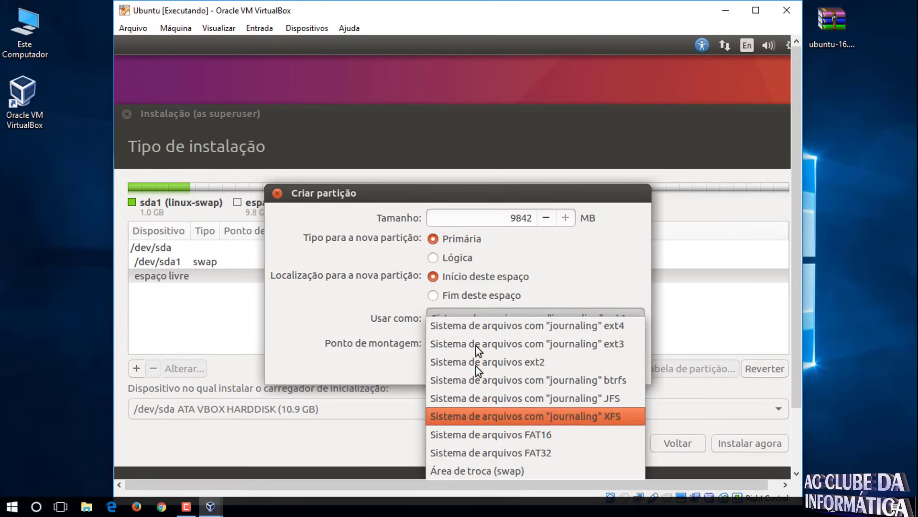
{"action": "left_click", "coordinate": [484, 327]}
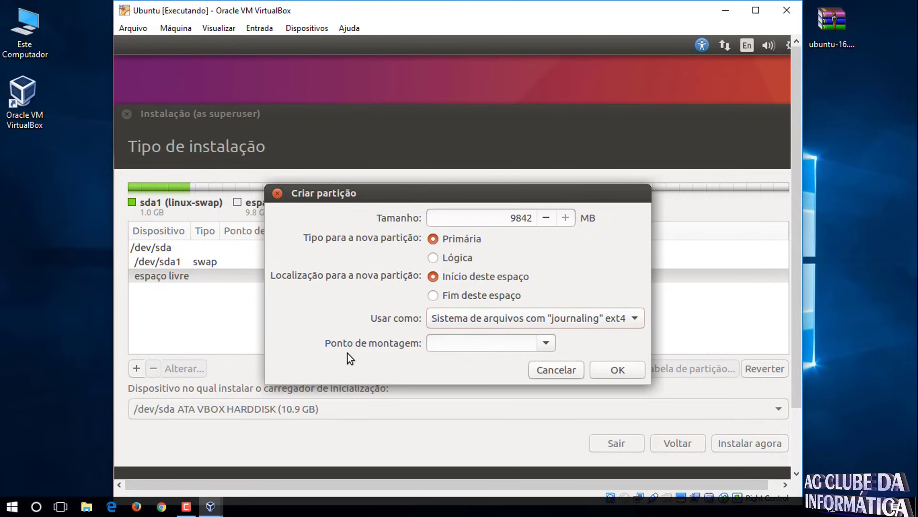
{"action": "left_click", "coordinate": [550, 343]}
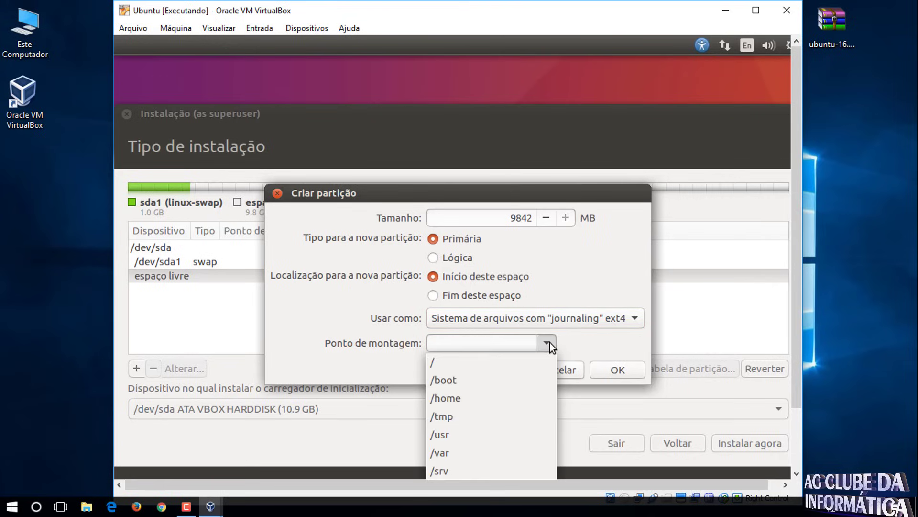
{"action": "left_click", "coordinate": [438, 368]}
{"action": "left_click", "coordinate": [631, 369]}
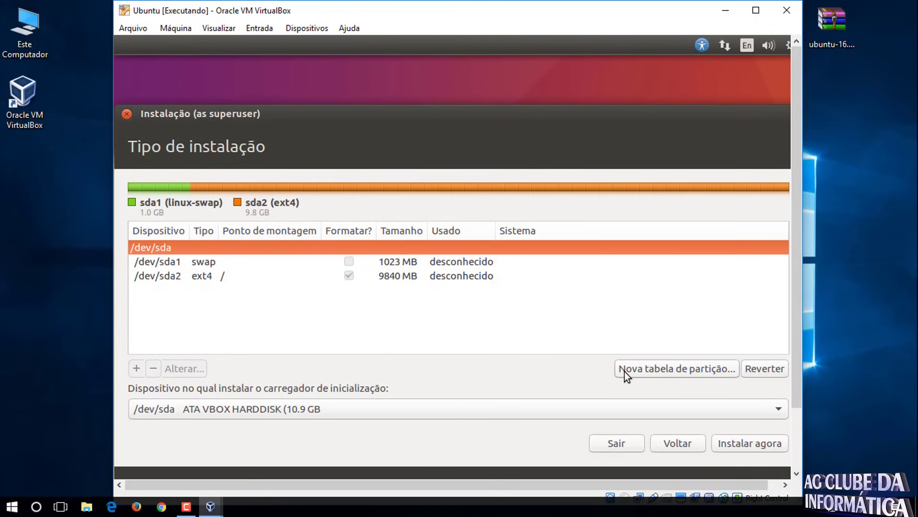
- With the /dev/sda2 root partition selected, start Instalar agora and confirm writing the partition changes to disk
{"action": "left_click", "coordinate": [175, 276]}
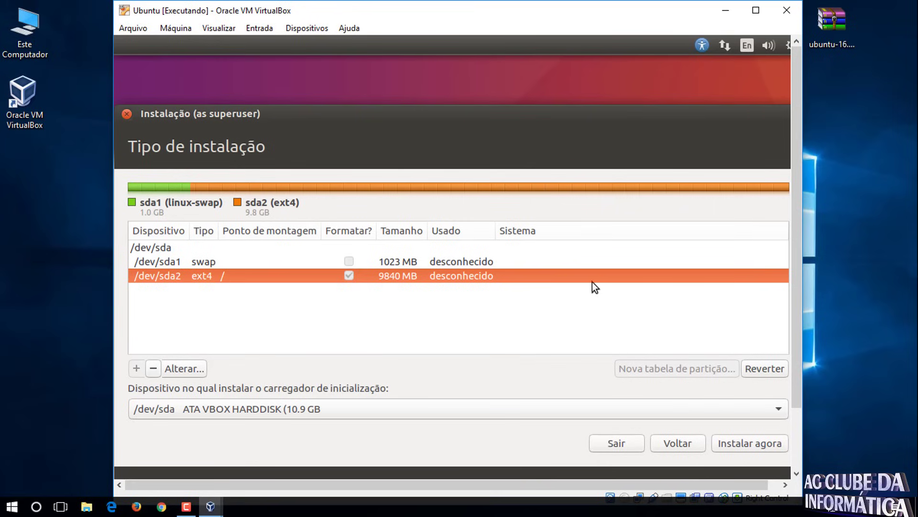
{"action": "left_click", "coordinate": [753, 446]}
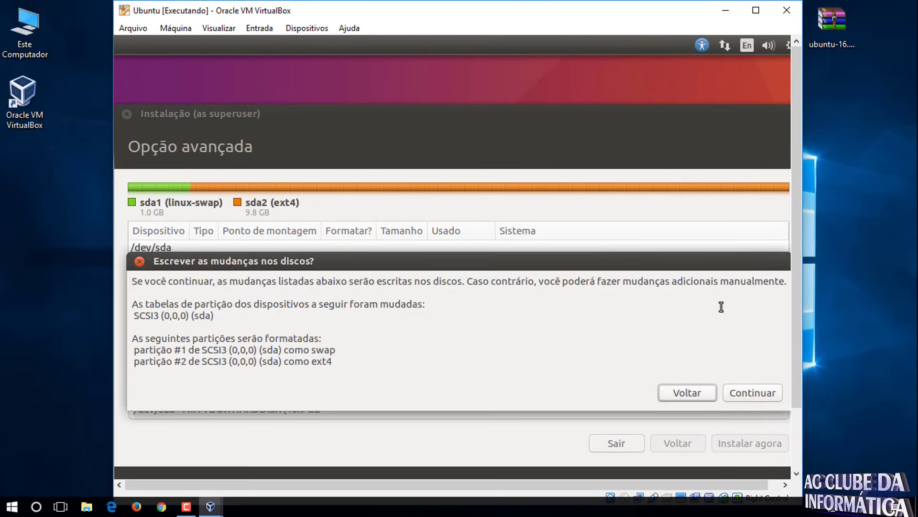
{"action": "left_click", "coordinate": [761, 397]}
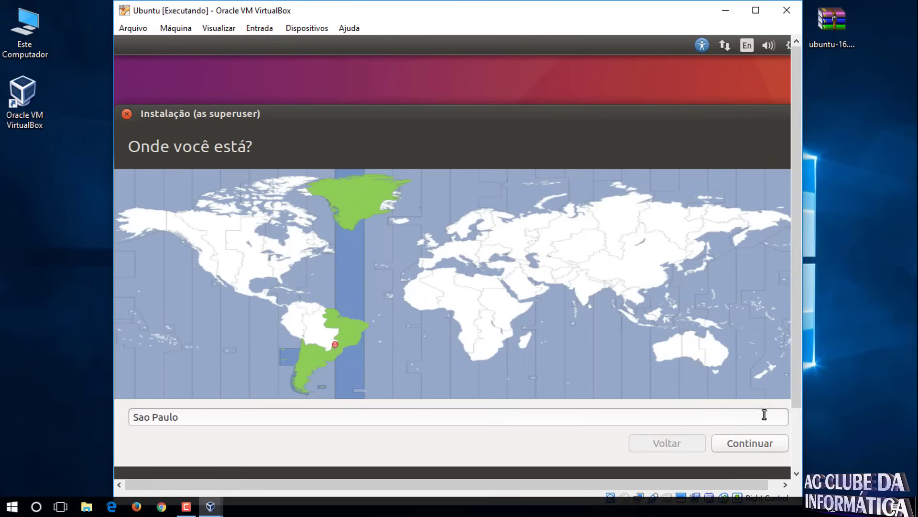
- Accept the Sao Paulo location and the Português (Brasil) keyboard layout
{"action": "left_click", "coordinate": [756, 446]}
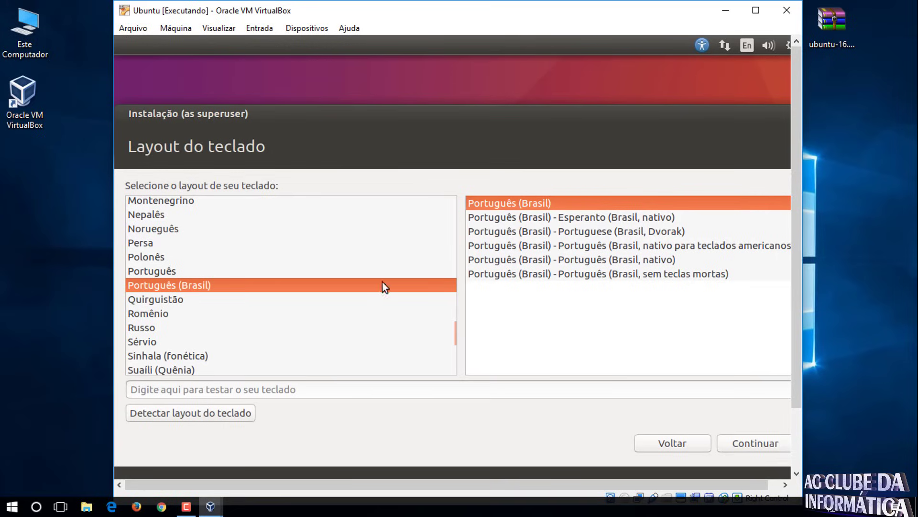
{"action": "left_click", "coordinate": [750, 444]}
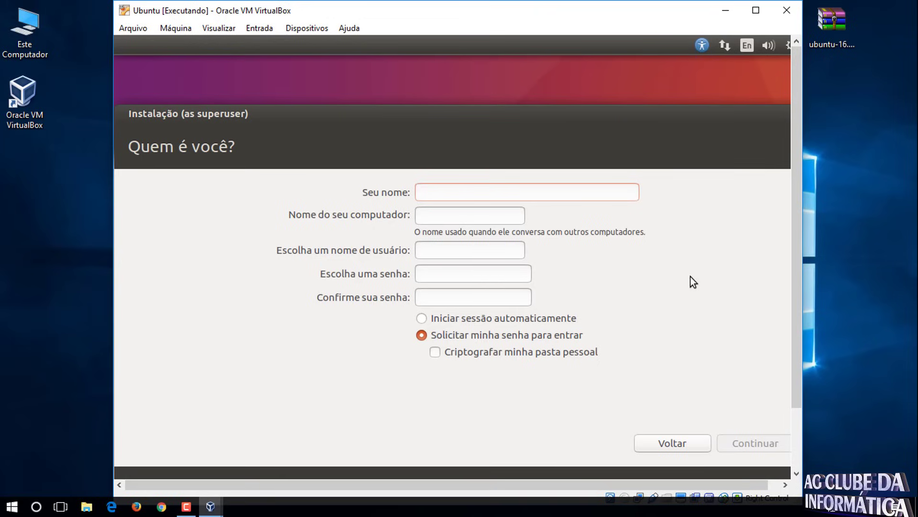
- Enter the user's name, type and confirm the account password, and choose 'Iniciar sessão automaticamente'
{"action": "type", "text": "AG"}
{"action": "left_click", "coordinate": [427, 273]}
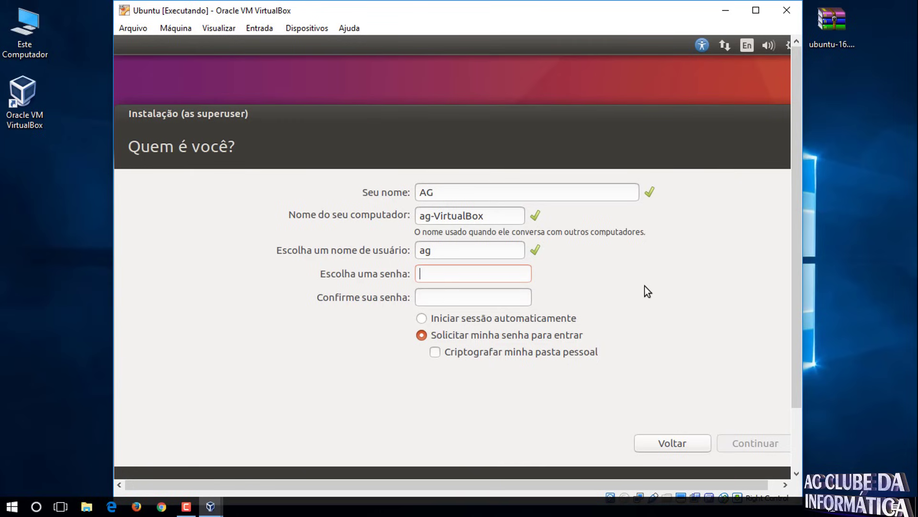
{"action": "type", "text": "1234"}
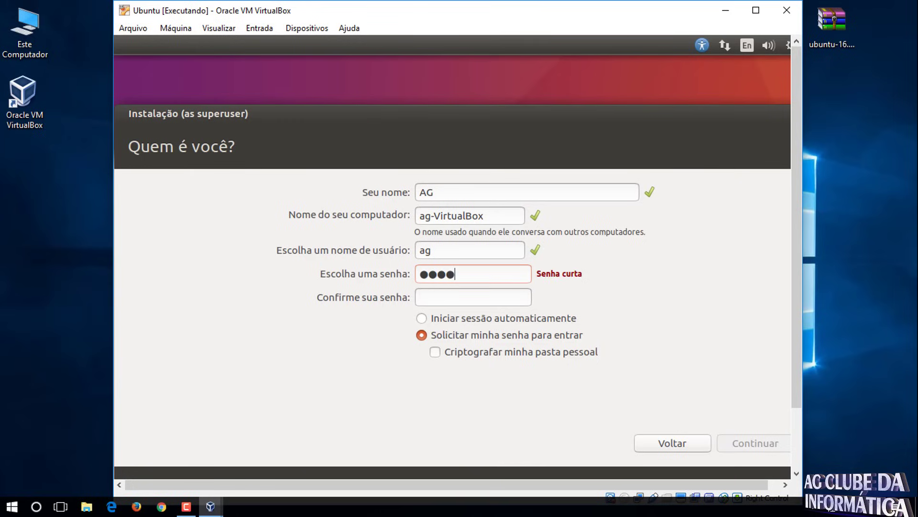
{"action": "type", "text": "56"}
{"action": "key", "text": "Tab"}
{"action": "type", "text": "12345"}
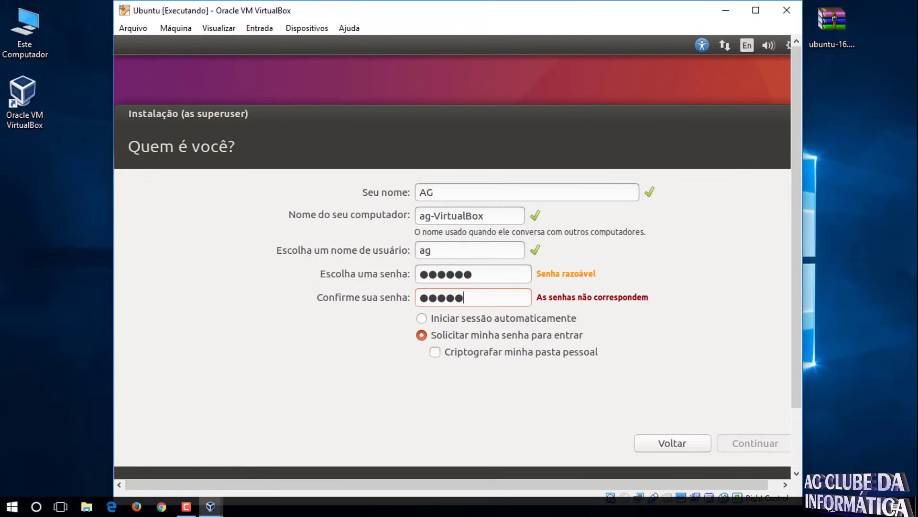
{"action": "type", "text": "6"}
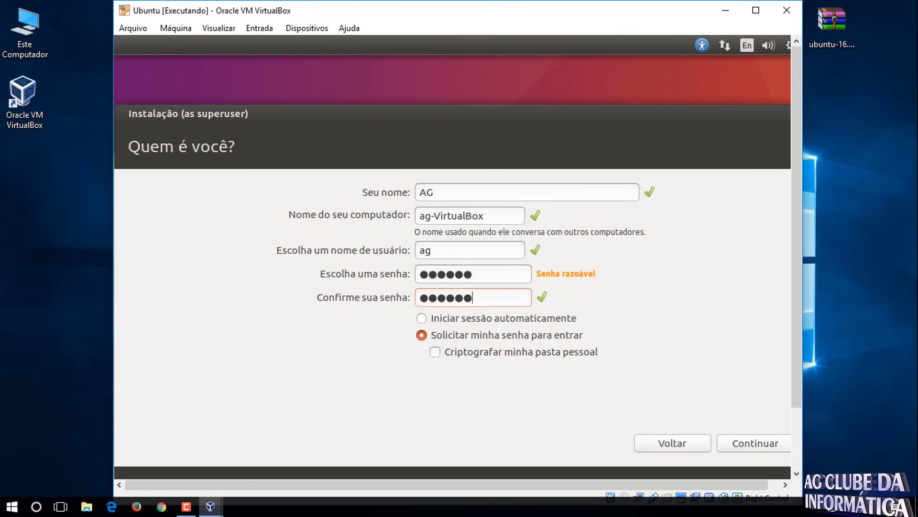
{"action": "left_click", "coordinate": [425, 320]}
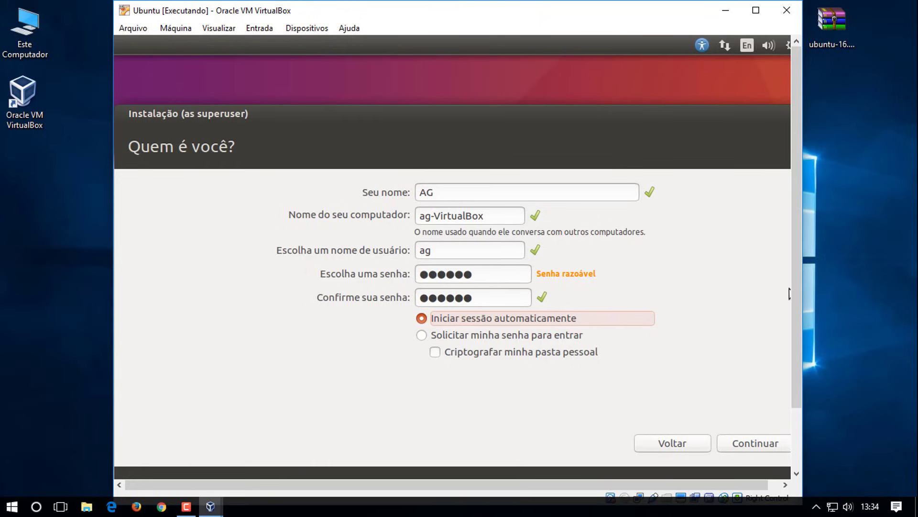
- Continue past the account page and let Ubuntu install until 'Instalação concluída' appears
{"action": "left_click", "coordinate": [738, 446]}
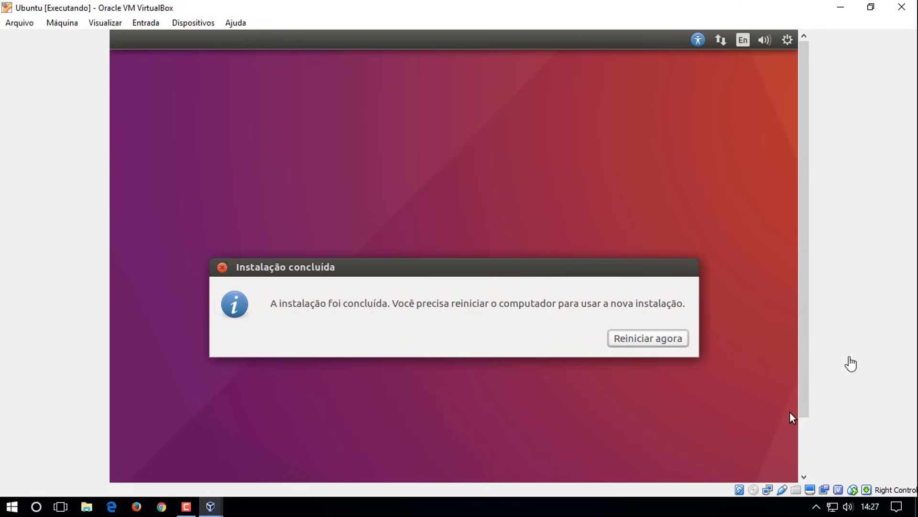
- Choose 'Reiniciar agora' so the VM boots into the installed Ubuntu desktop
{"action": "left_click", "coordinate": [660, 337]}
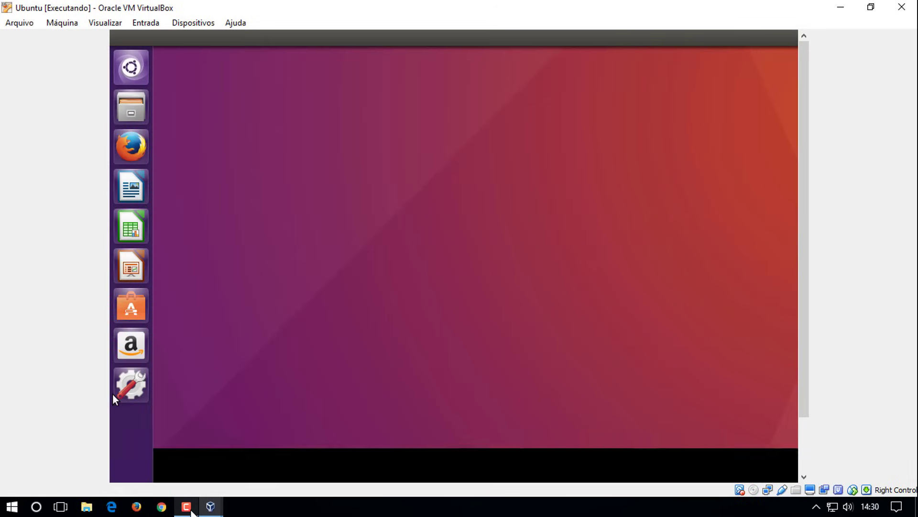